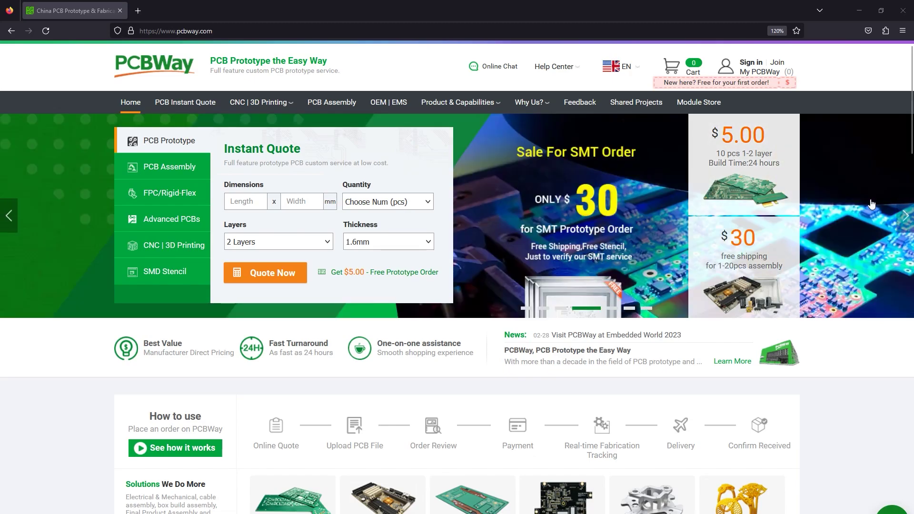
Step: Open PCBWay's Module Store and scroll down to the Special Sales discounted products
click(703, 102)
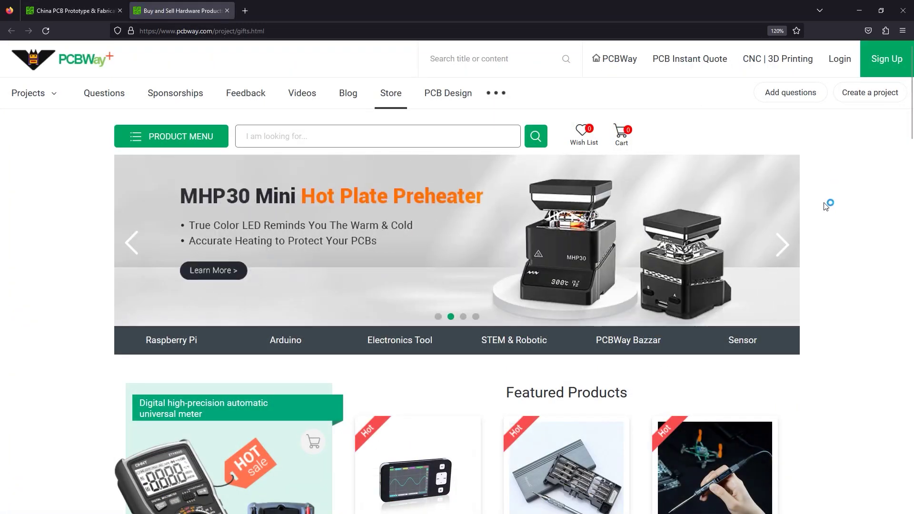
scroll(825, 312, down, 5)
scroll(823, 317, down, 6)
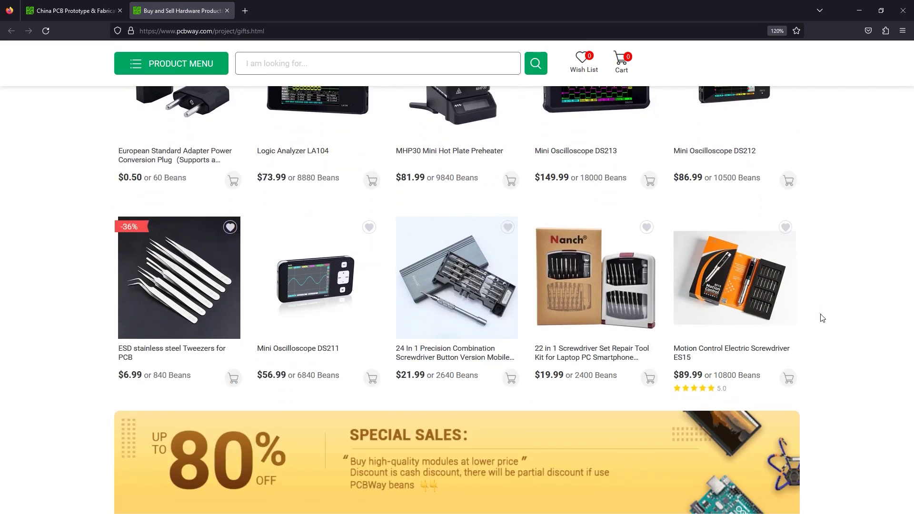
scroll(823, 318, down, 5)
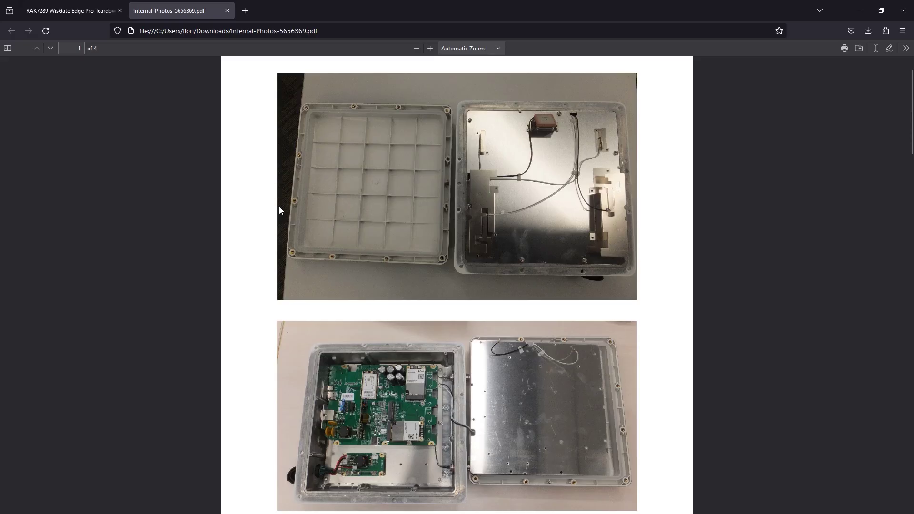
Step: Scroll the internal photos PDF to page 2's photo of the circuit board underside
scroll(279, 207, down, 4)
scroll(280, 210, down, 8)
scroll(280, 213, down, 7)
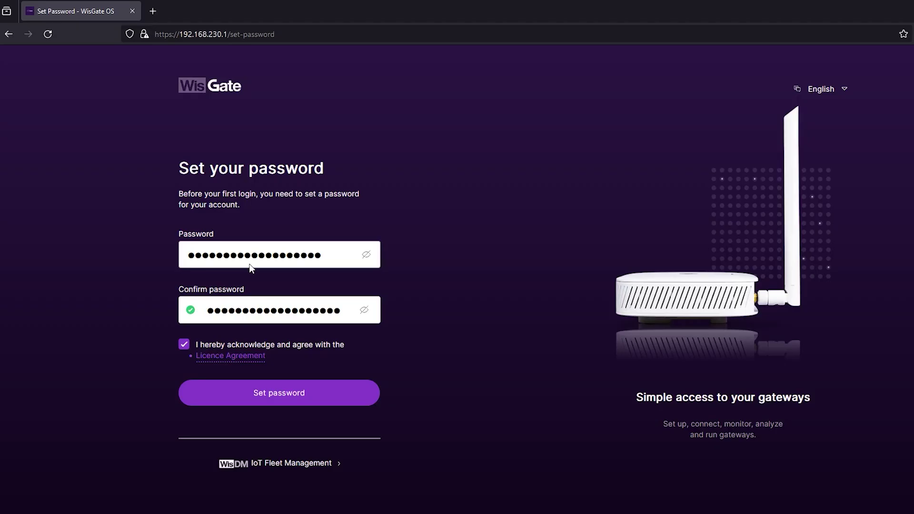
Step: Save the new password, then confirm country Romania, RO with region EU868
click(297, 393)
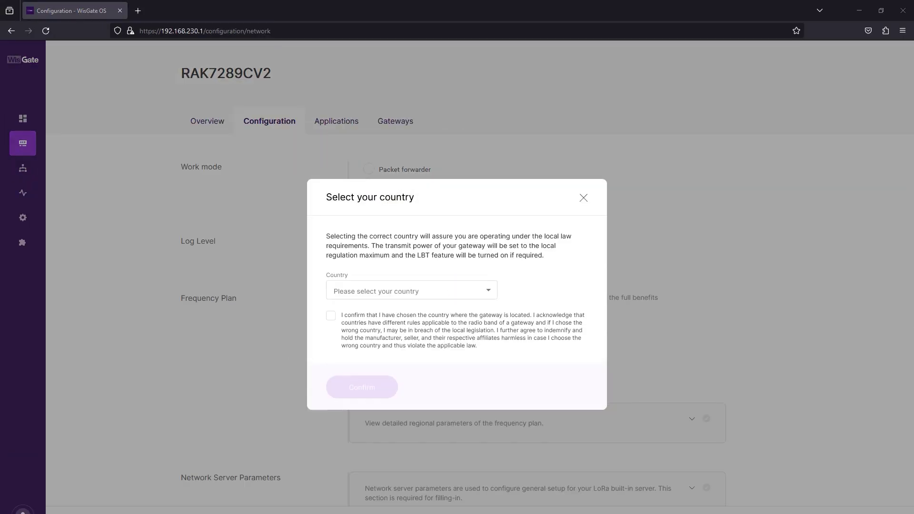
click(433, 292)
key(r)
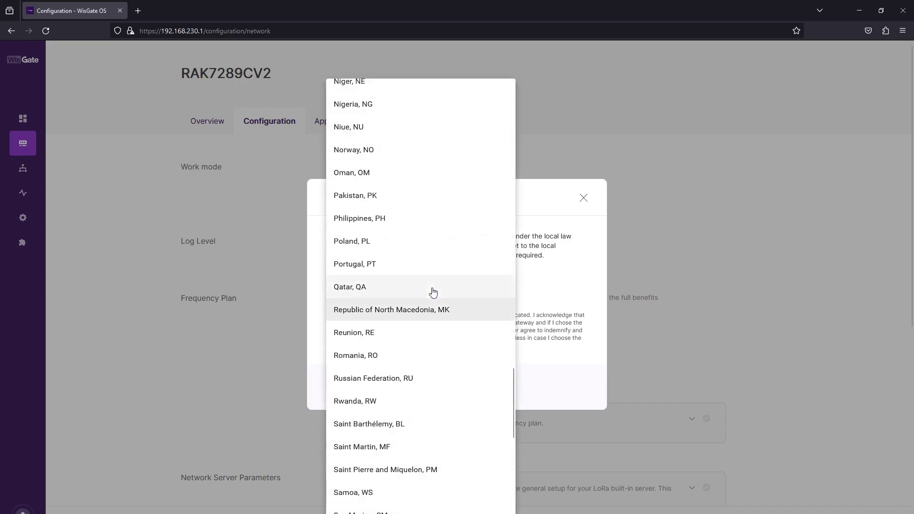
click(371, 353)
click(375, 312)
click(354, 327)
click(331, 337)
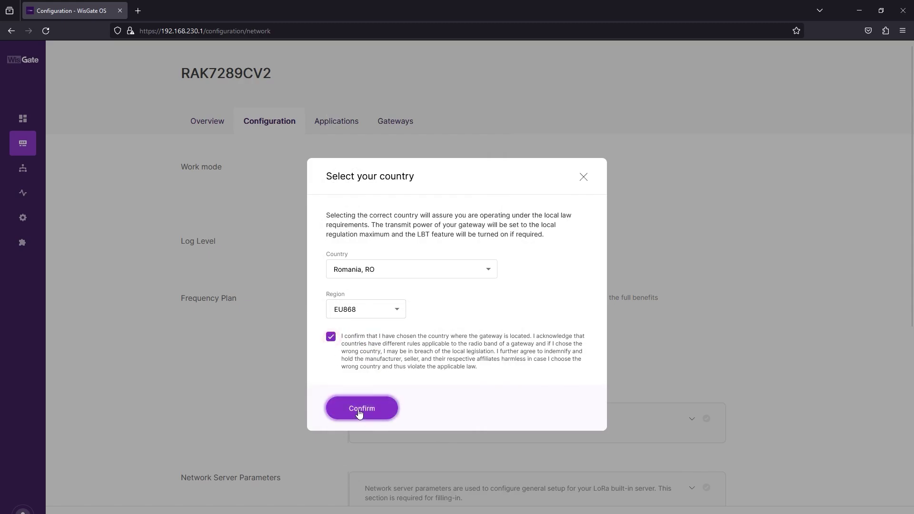
click(359, 409)
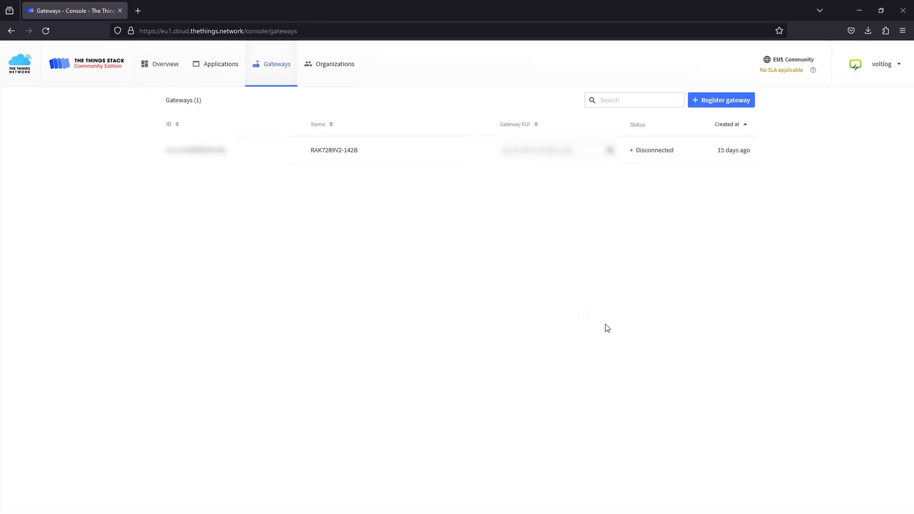
Step: Register a gateway without EUI on the Europe 863-870 MHz (SF9 for RX2 - recommended) plan
click(739, 100)
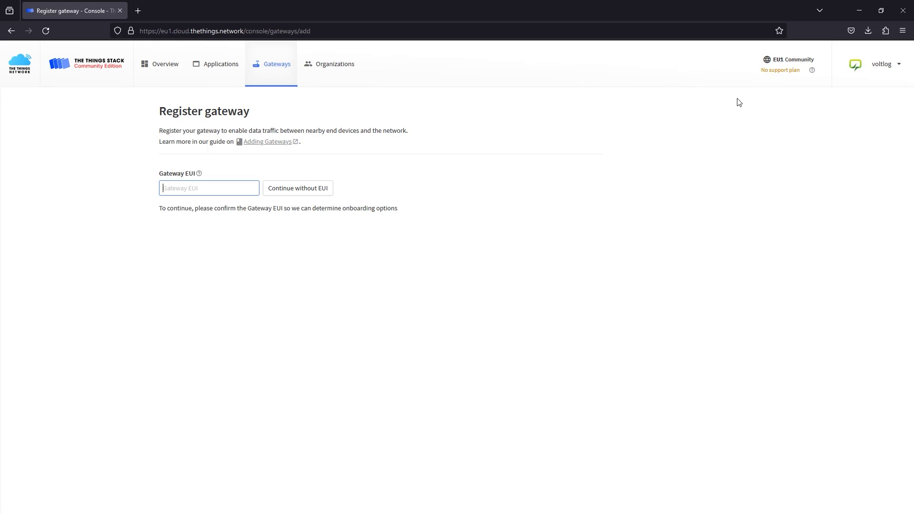
click(313, 197)
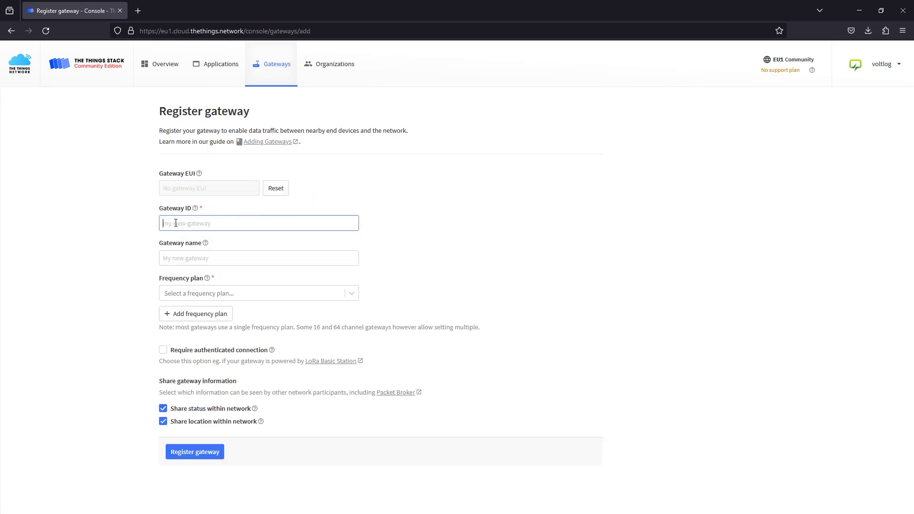
click(194, 297)
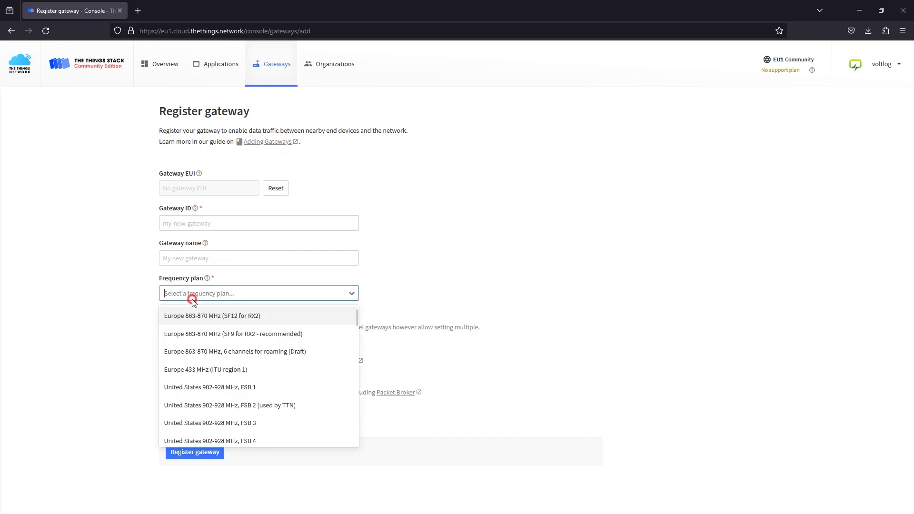
click(197, 336)
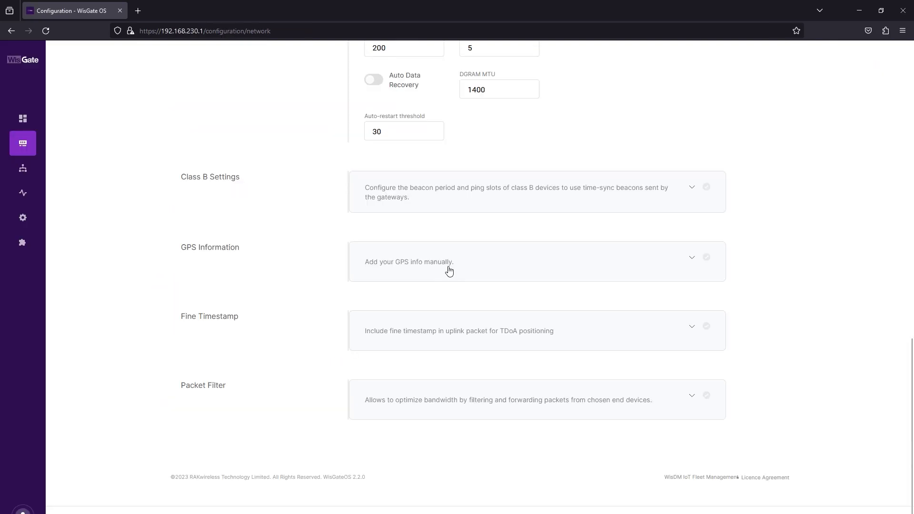
Step: Replace the UDP server address with eu1.cloud.thethings.network
scroll(449, 271, up, 6)
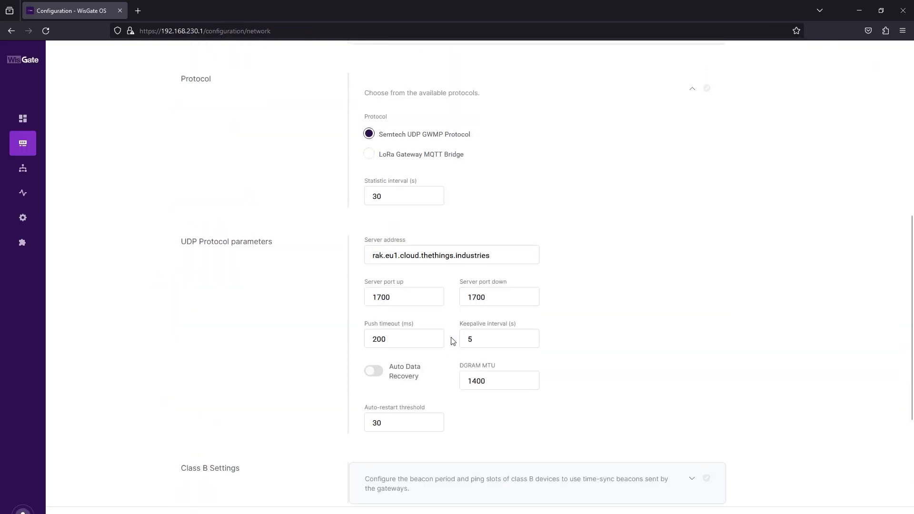
drag(543, 255, 307, 263)
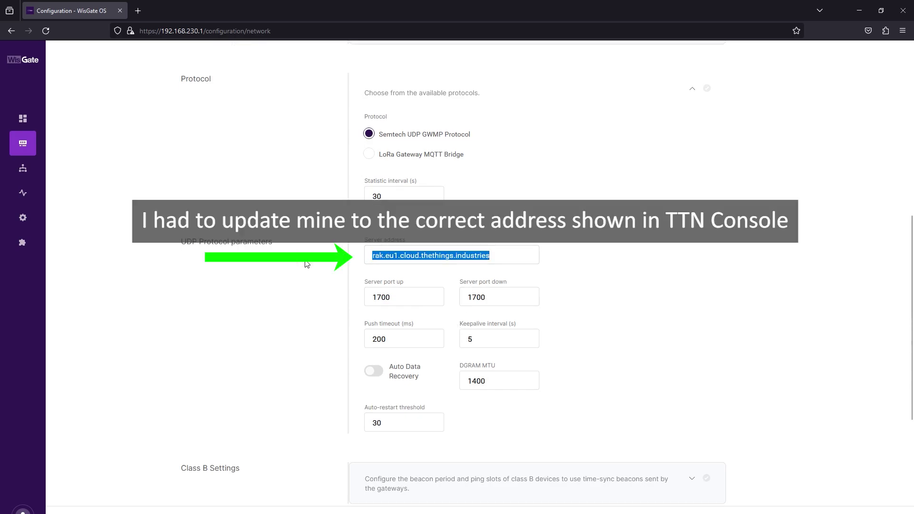
text(eu1.cloud.thethings.network)
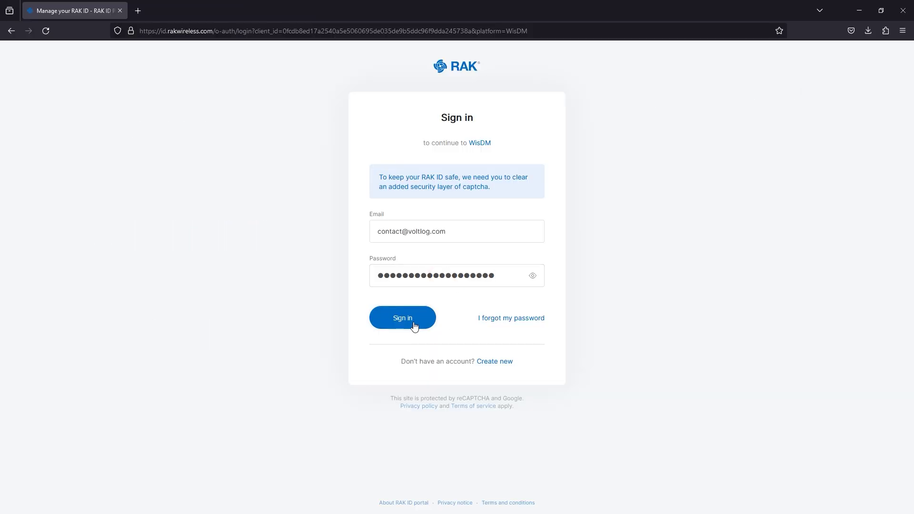
Step: Sign in through RAK ID to reach WisDM's Organizations page
click(413, 321)
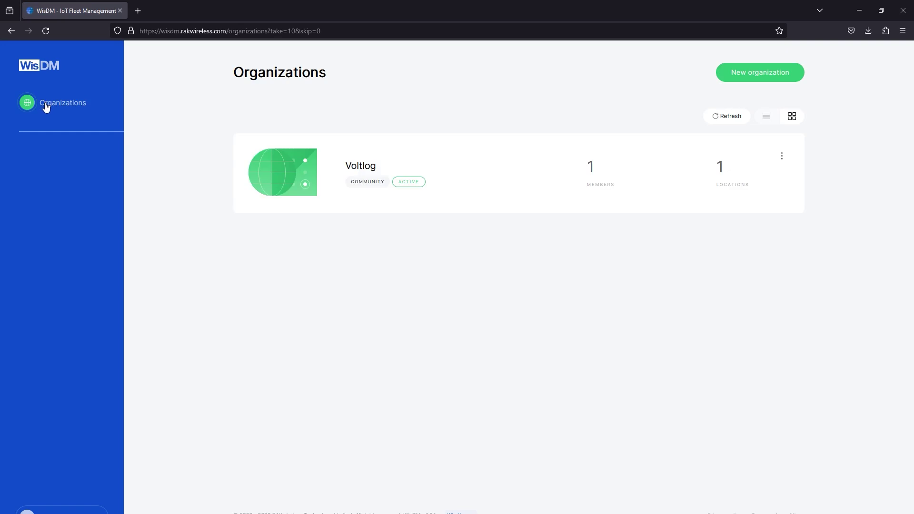
Step: Open Voltlog's Constanta location and review its network configuration settings
click(449, 179)
click(449, 178)
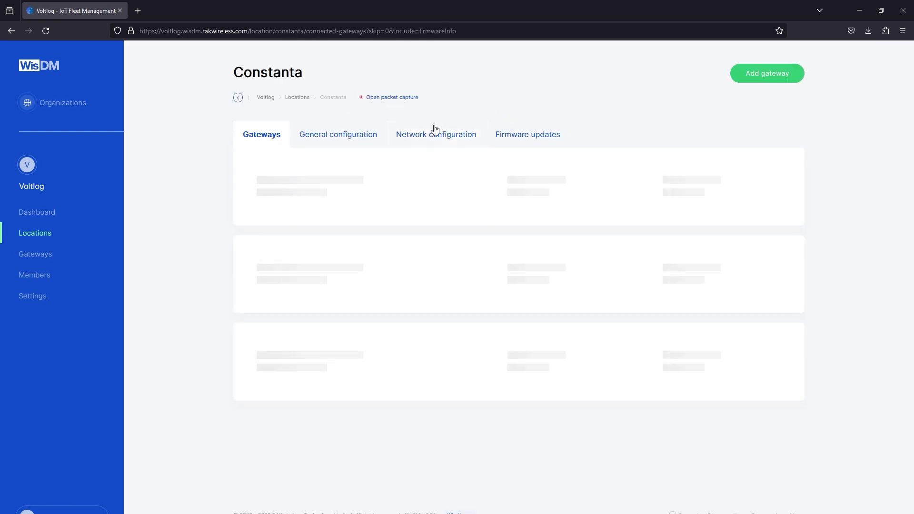
click(437, 141)
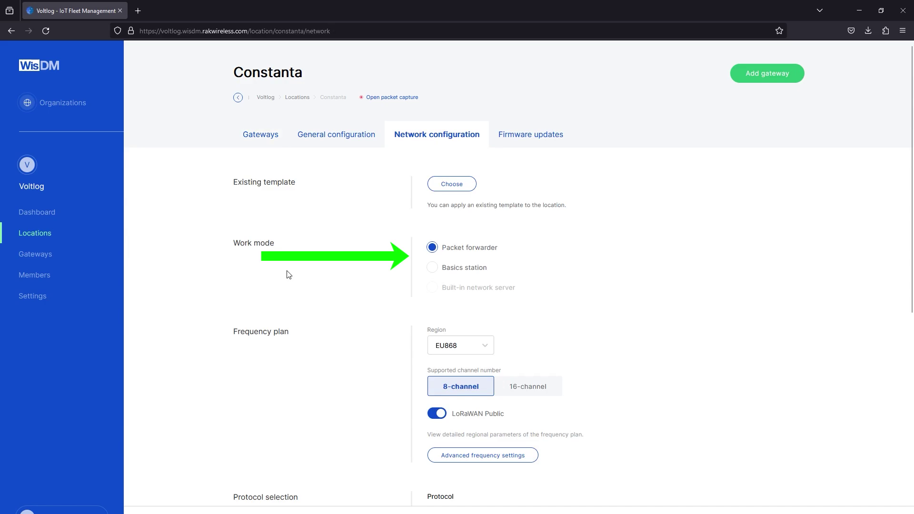
scroll(287, 274, down, 6)
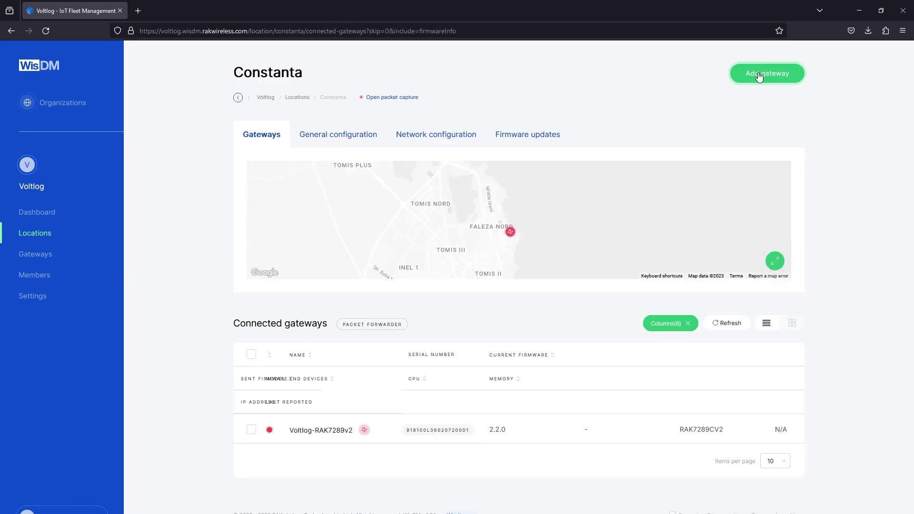
click(759, 75)
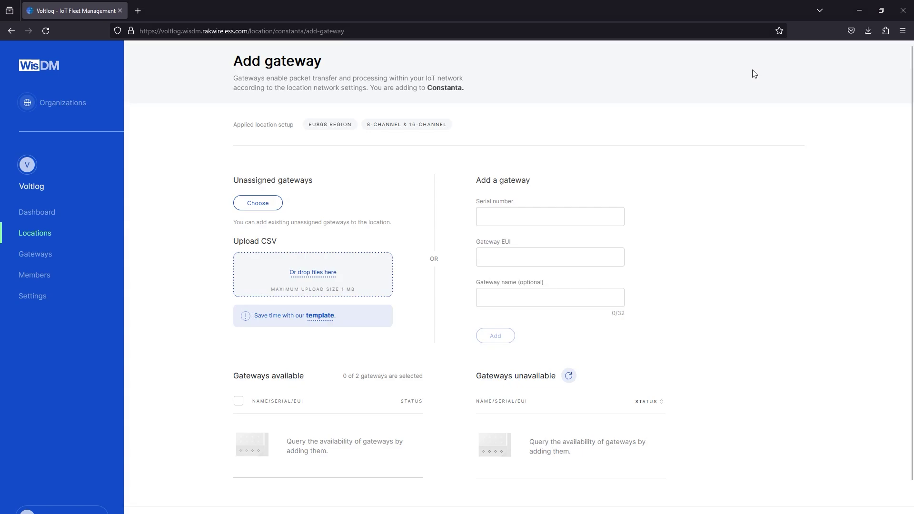
scroll(710, 276, down, 2)
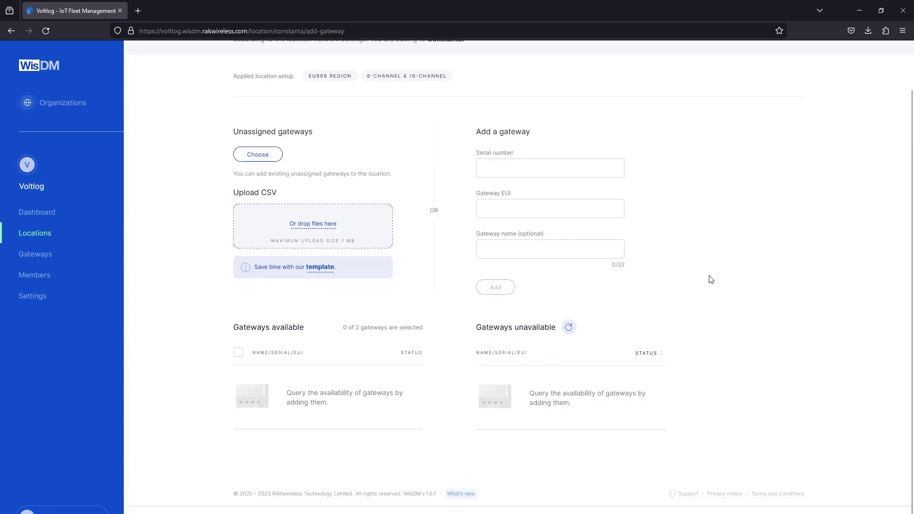
scroll(710, 278, up, 2)
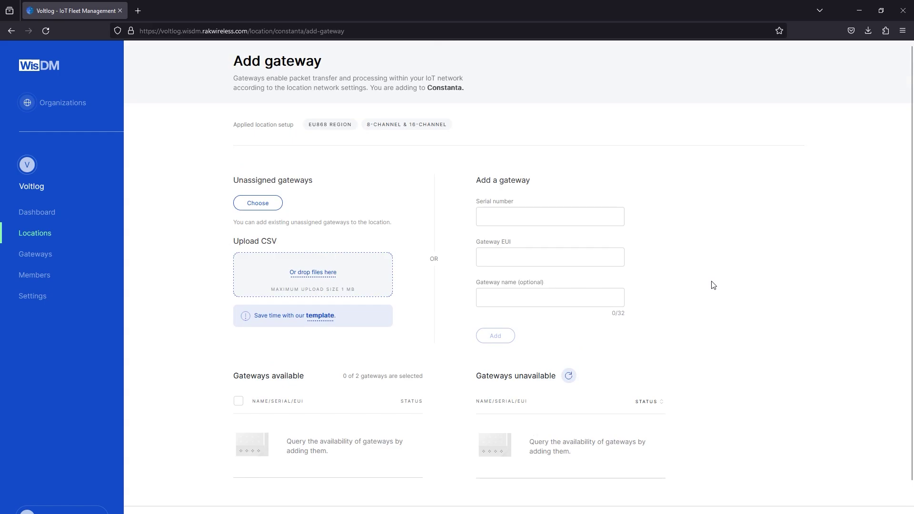
click(543, 213)
text(0000000000000)
click(530, 254)
text(EUI)
key(Tab)
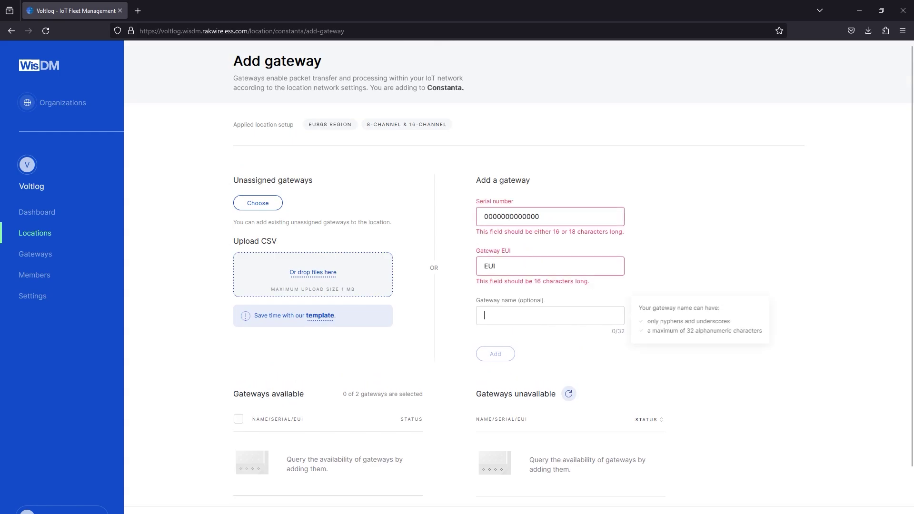
text(gateway name)
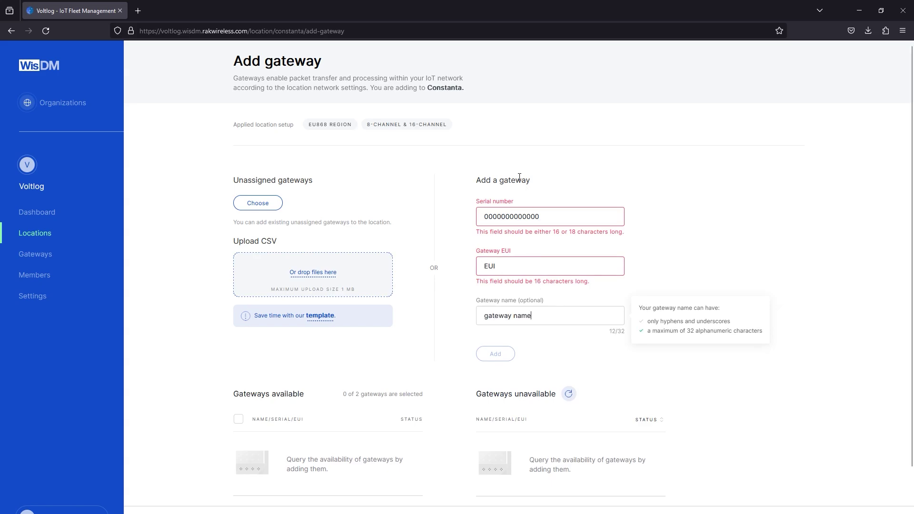